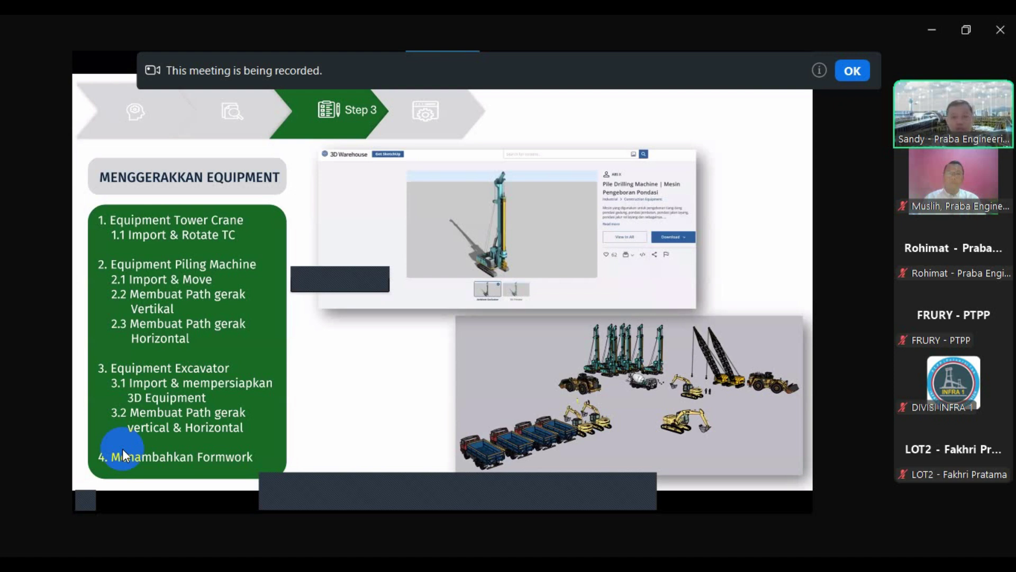
Step: Acknowledge the meeting recording notice and raise the audio volume
left_click(851, 70)
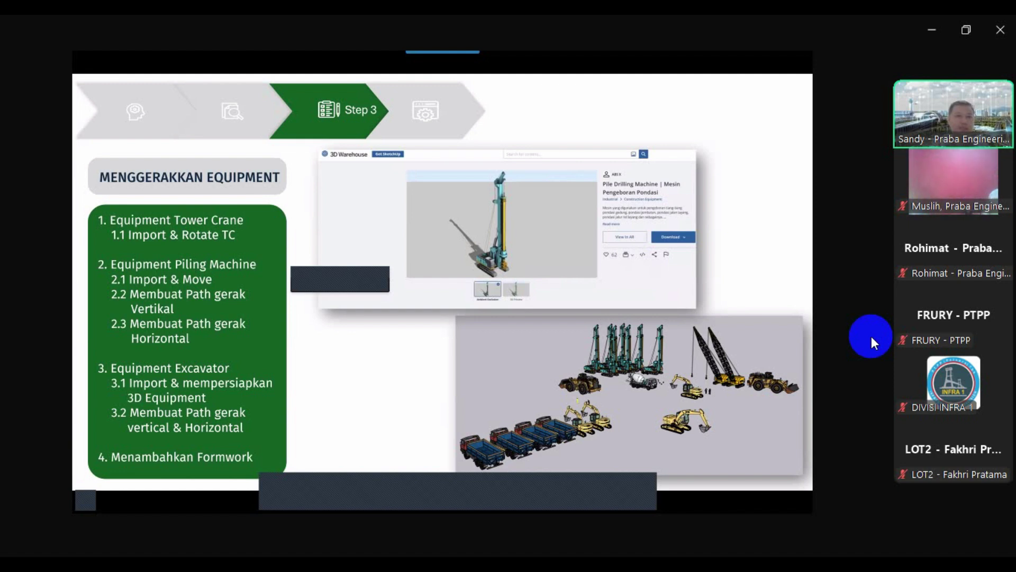
key("XF86AudioRaiseVolume")
key("XF86AudioRaiseVolume")
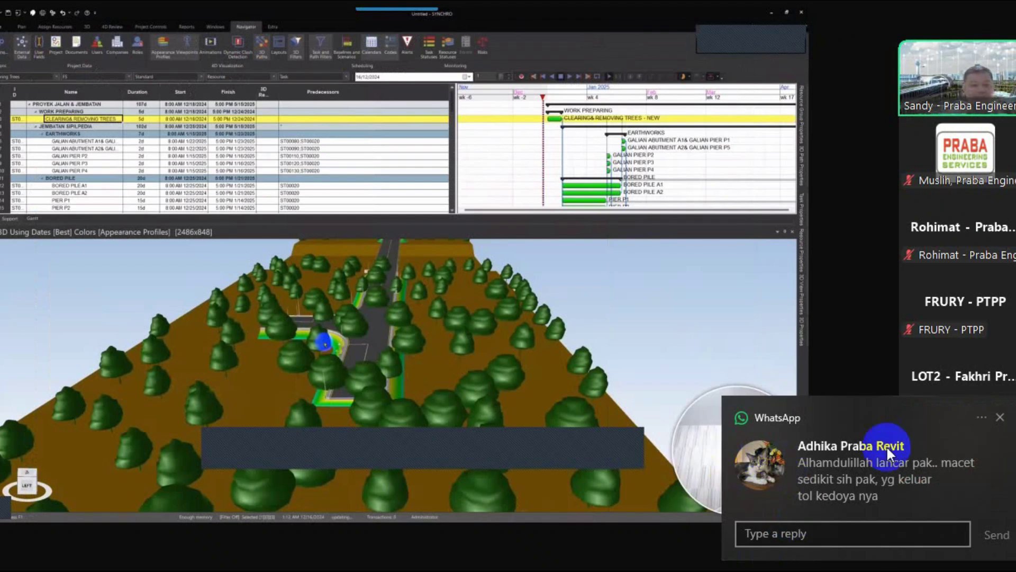
Step: Dismiss the chat notification and skim the Lesson 1 recording forward past the bored-pile part to about 1:12
left_click(1000, 417)
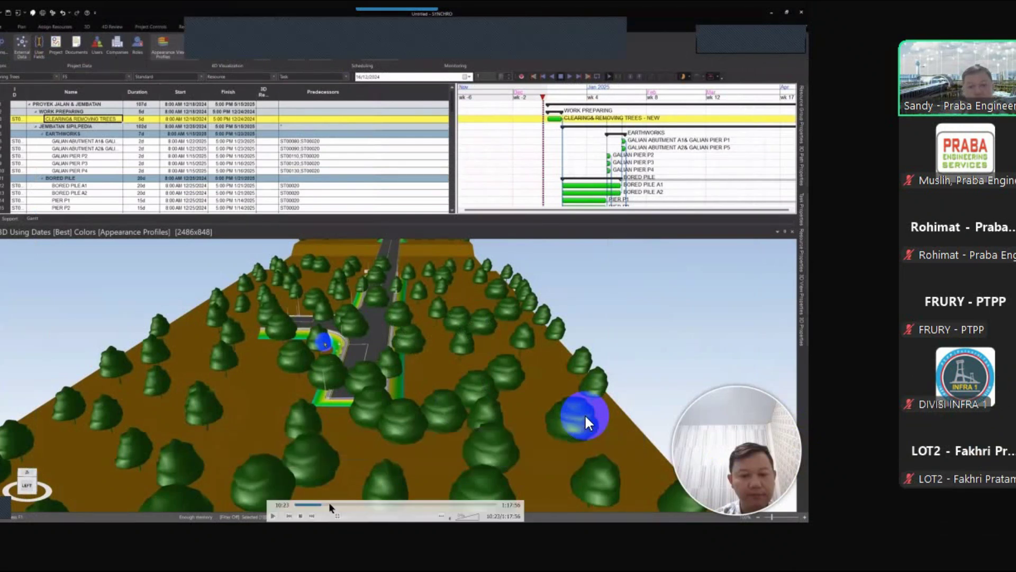
left_click_drag(324, 504, 329, 504)
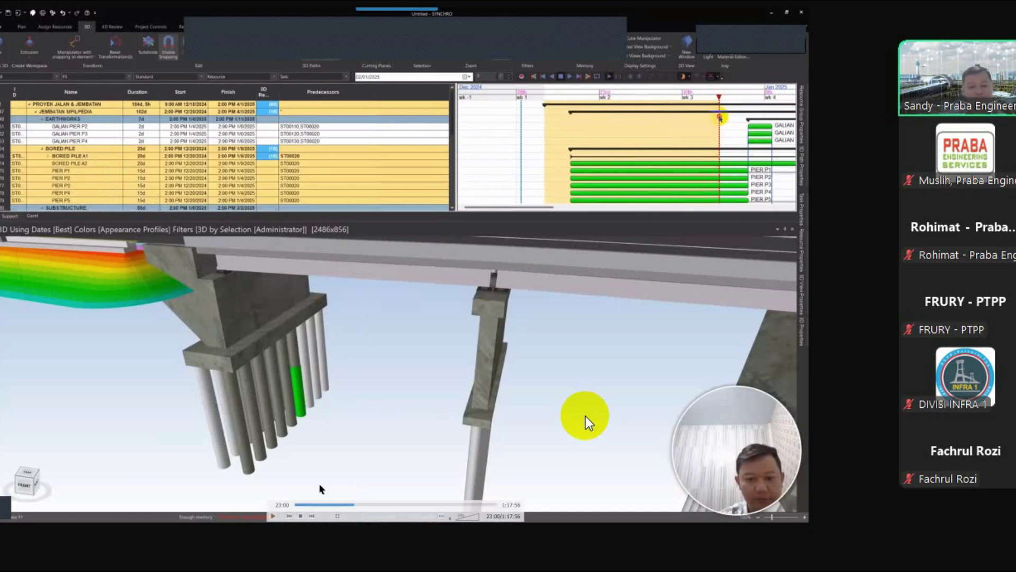
left_click(359, 505)
left_click_drag(361, 507, 488, 507)
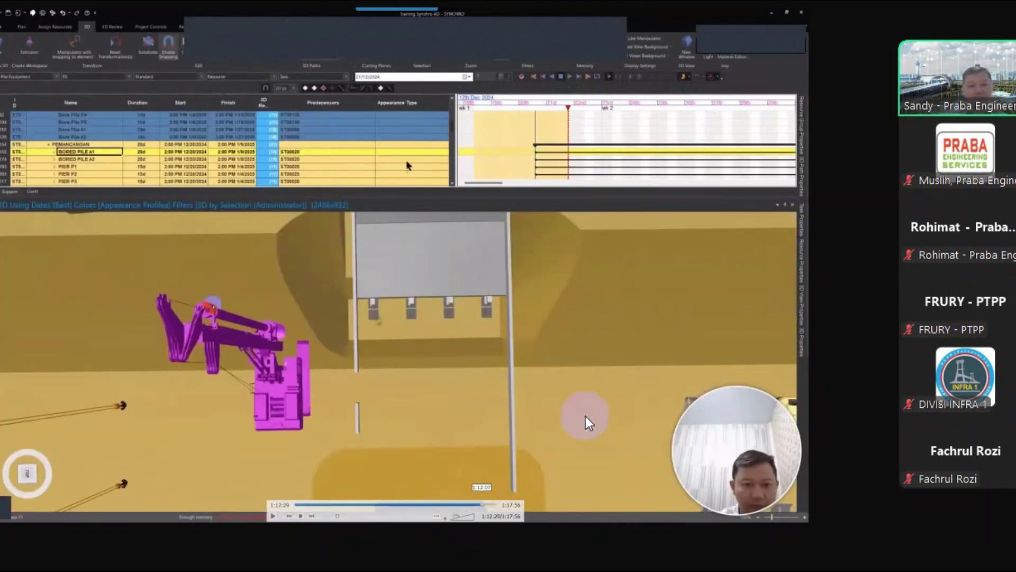
Step: Close the Lesson 1 video and play Lesson 2 from the Synchro Construction Schedule Road & Bridge folder in full screen
key("alt+Tab")
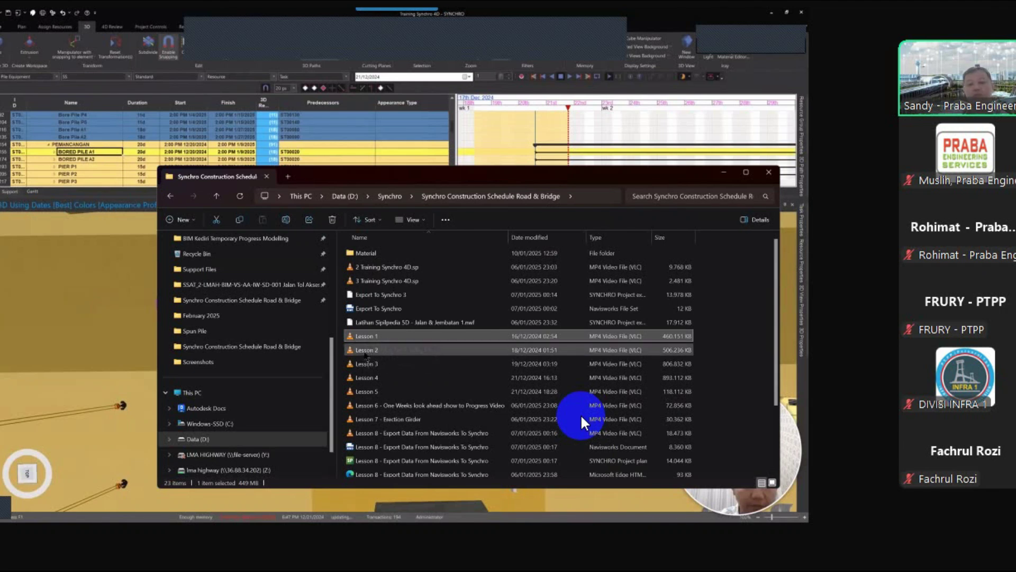
left_click(509, 95)
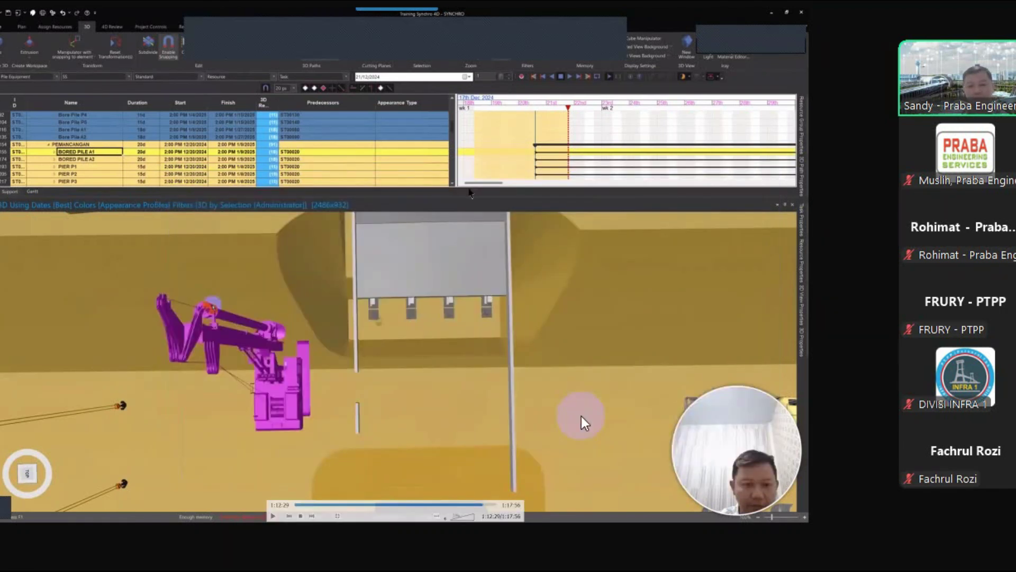
double_click(468, 192)
left_click(796, 13)
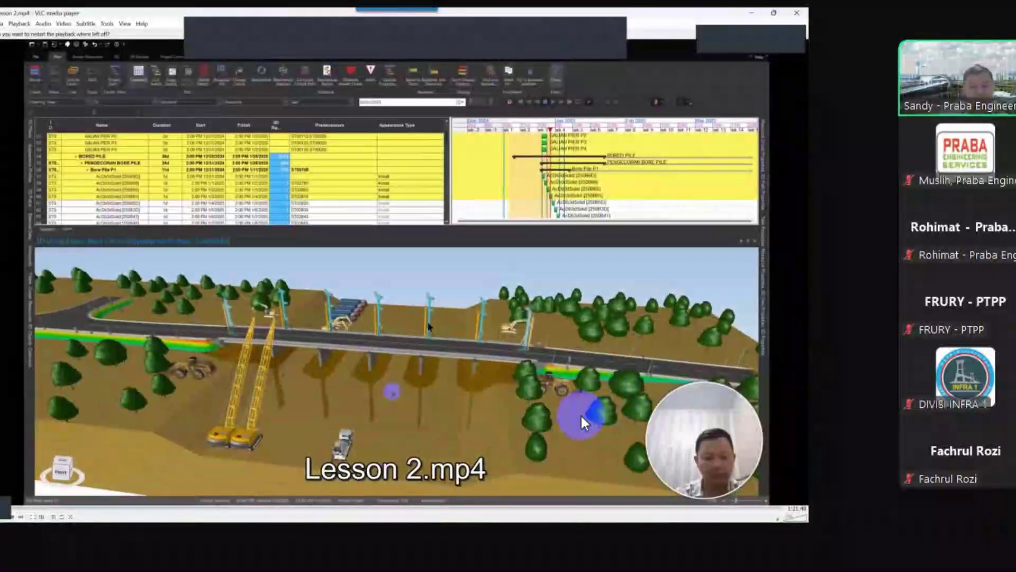
double_click(580, 414)
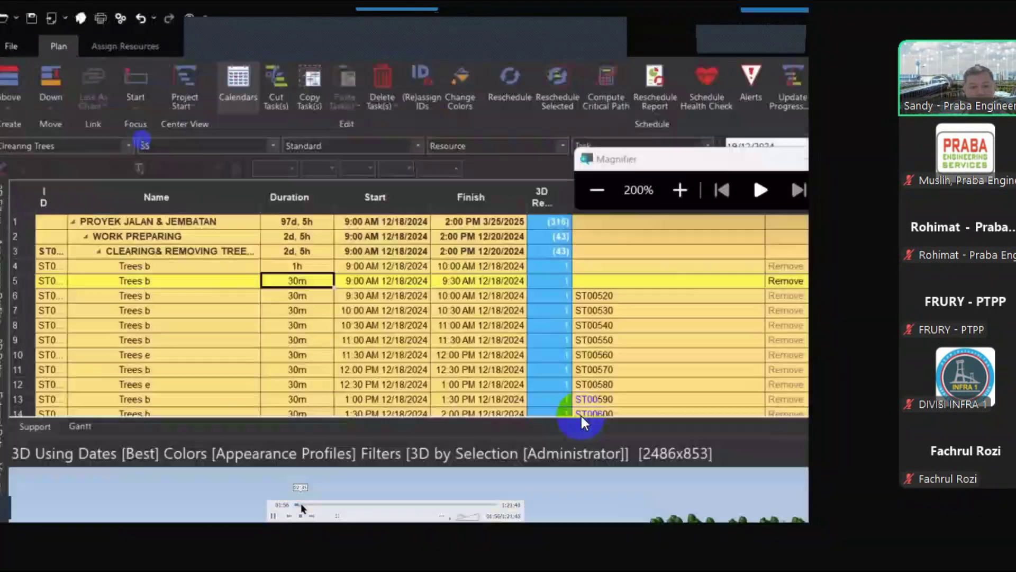
Step: Skim the Lesson 2 recording from the tree-clearing schedule through the bored-pile parts to past the 28-minute mark
left_click(301, 505)
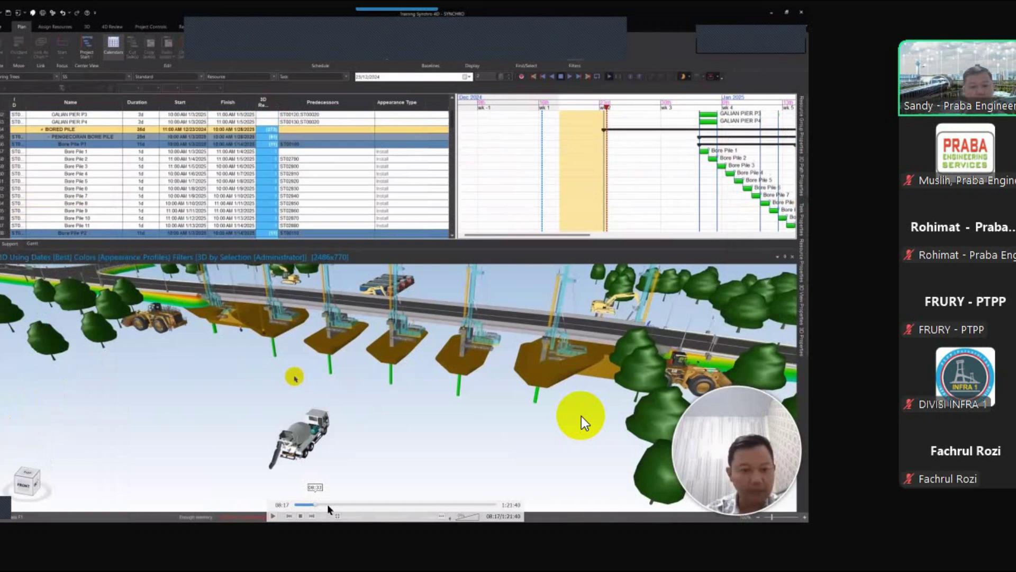
left_click_drag(328, 504, 347, 504)
left_click(367, 504)
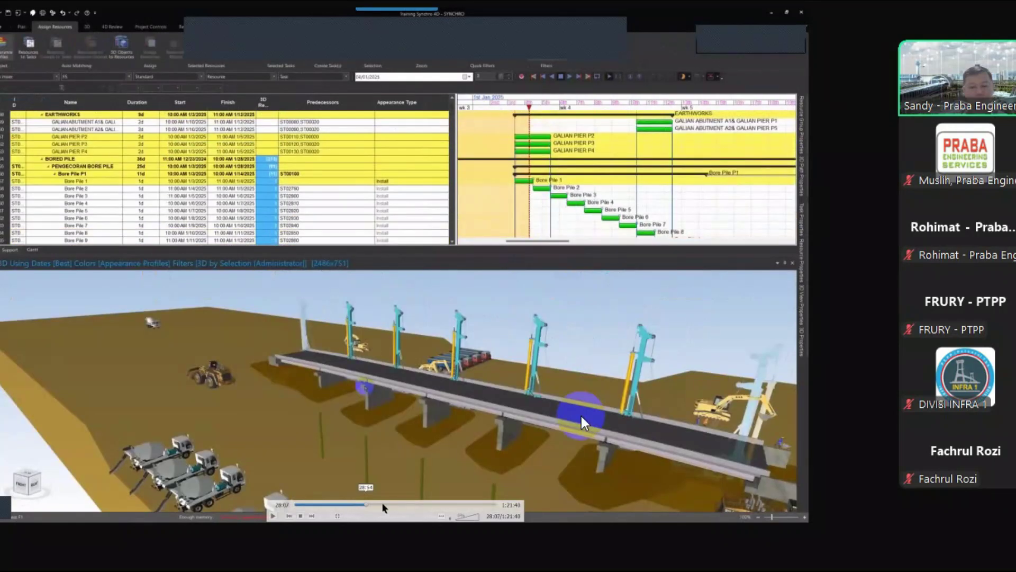
left_click_drag(383, 504, 381, 504)
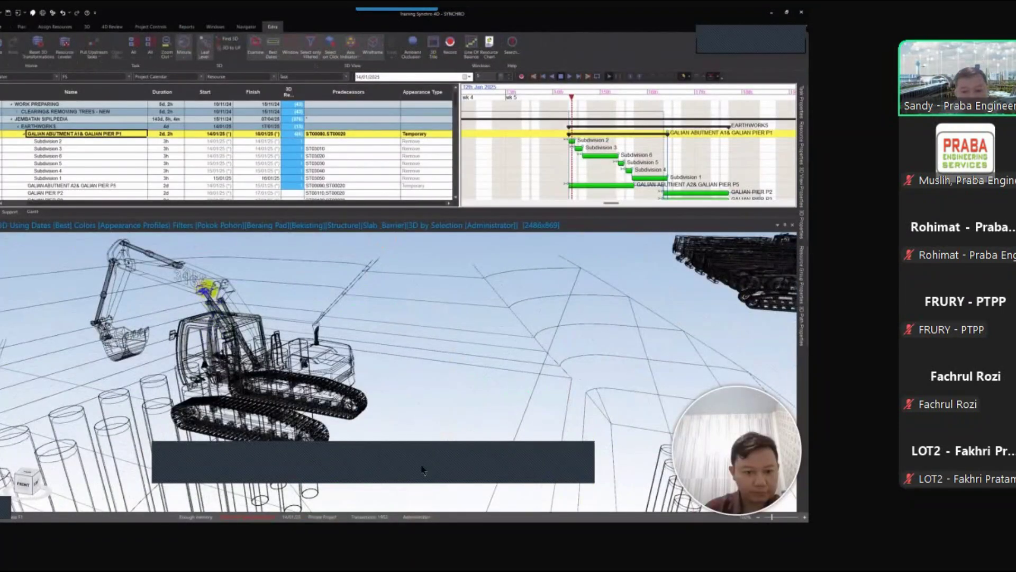
Step: Scan the Lesson 3 recording from the excavation part at 35:37 to the substructure formwork task part around 53:46
left_click(352, 504)
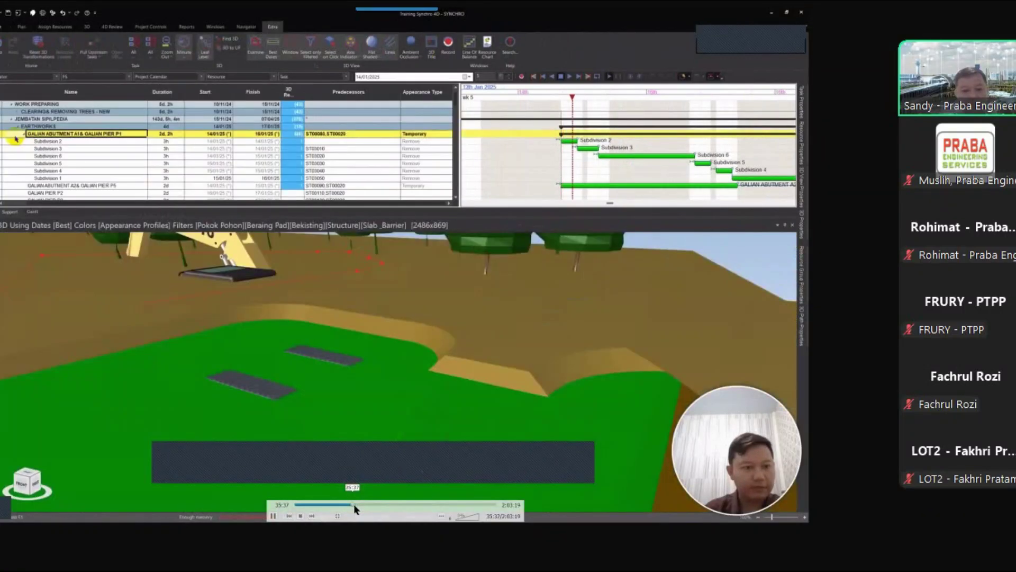
left_click_drag(353, 505, 381, 503)
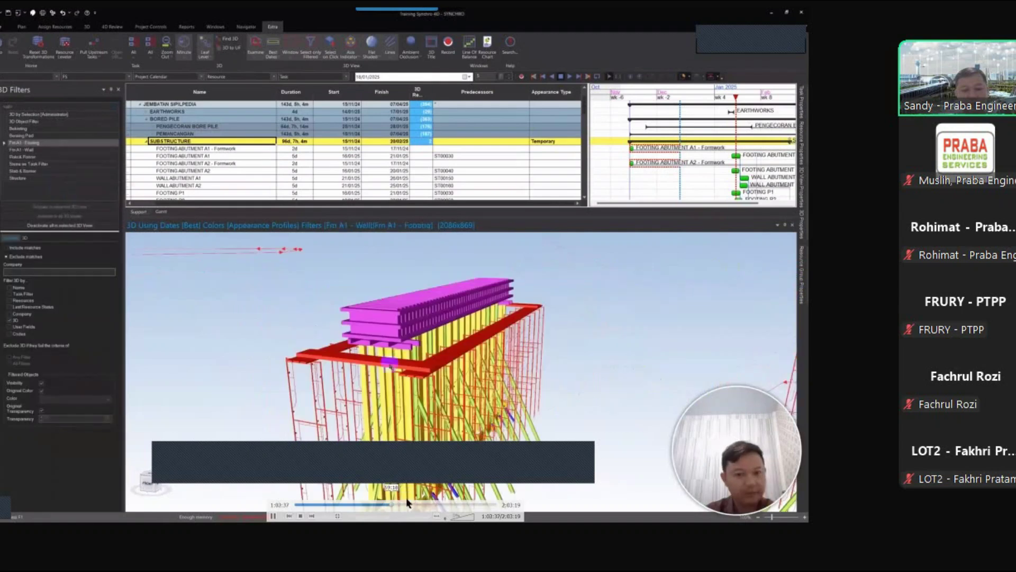
left_click(381, 504)
left_click(381, 504)
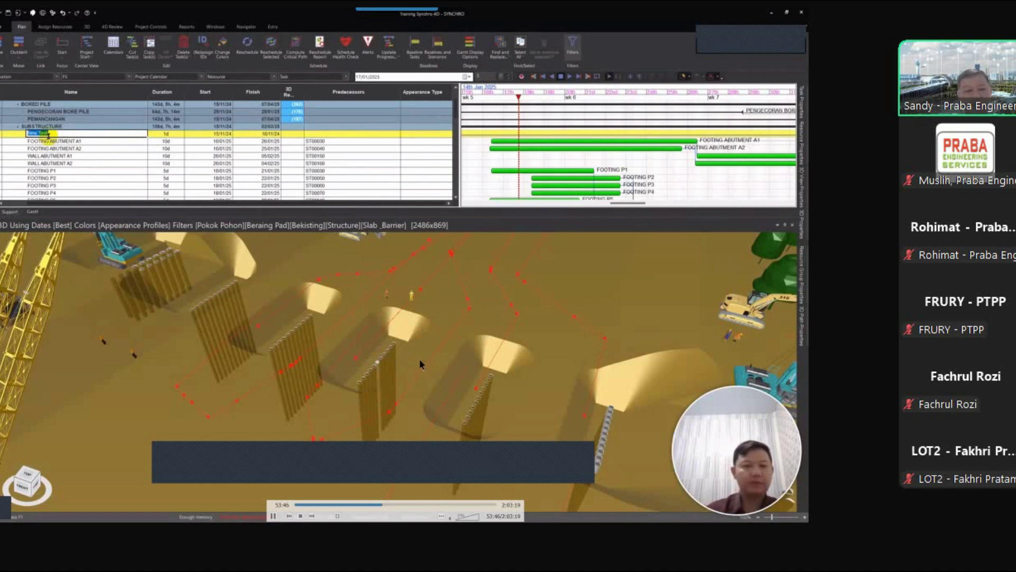
Step: Advance the Lesson 3 recording in small jumps from 54:14 to about 57 minutes to review adding the abutment formwork tasks
left_click(383, 503)
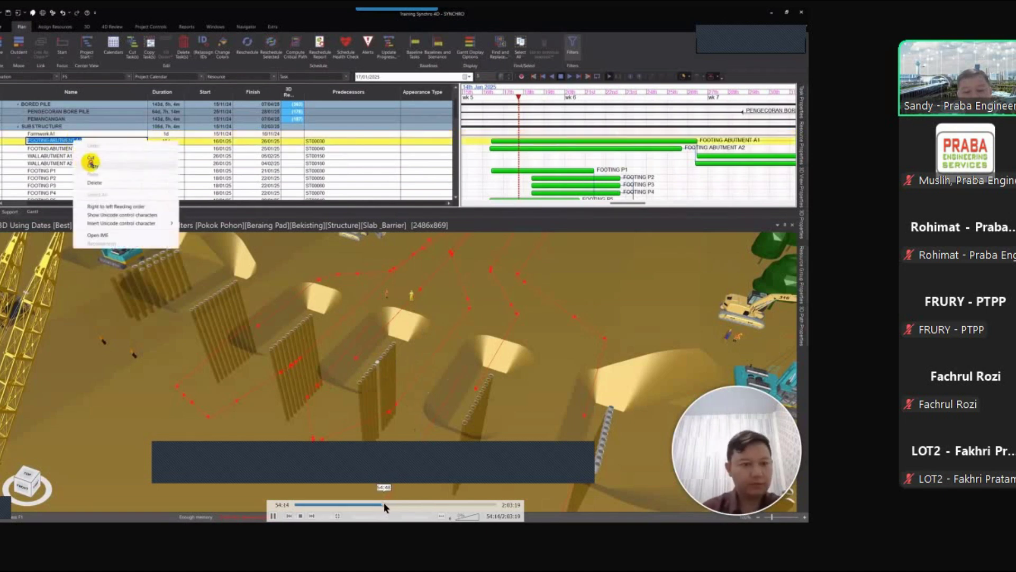
left_click(384, 503)
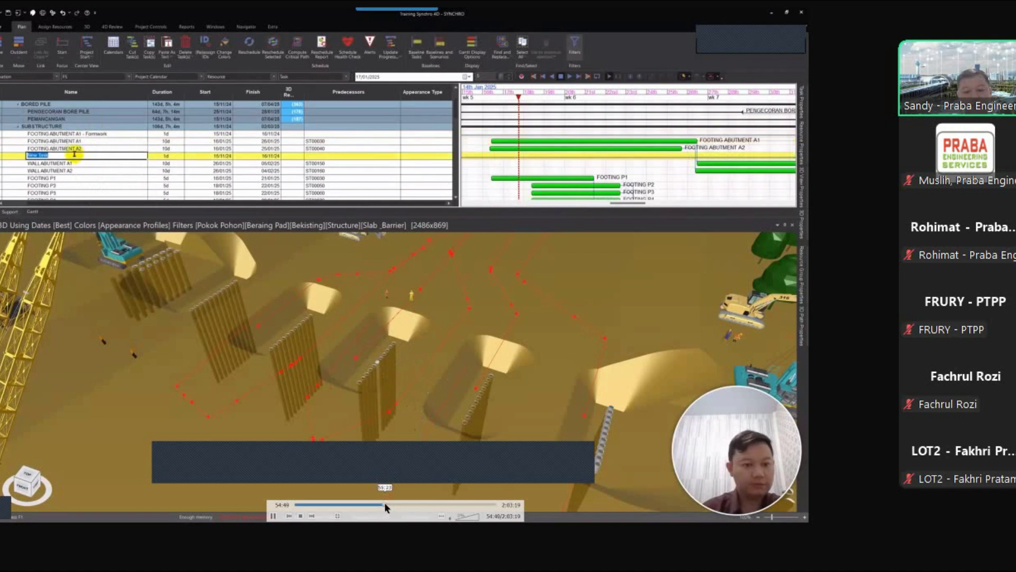
left_click(384, 503)
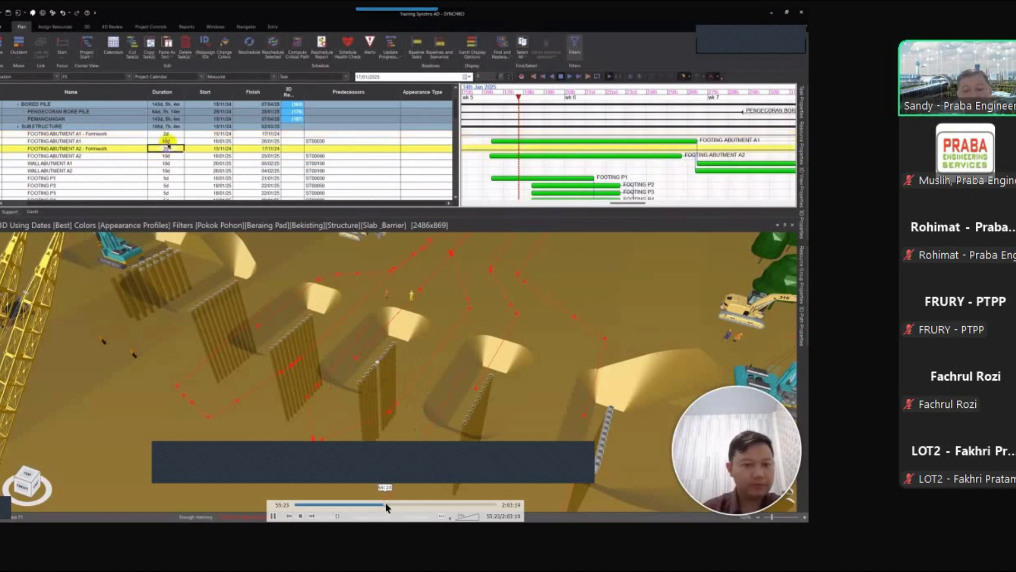
left_click(387, 503)
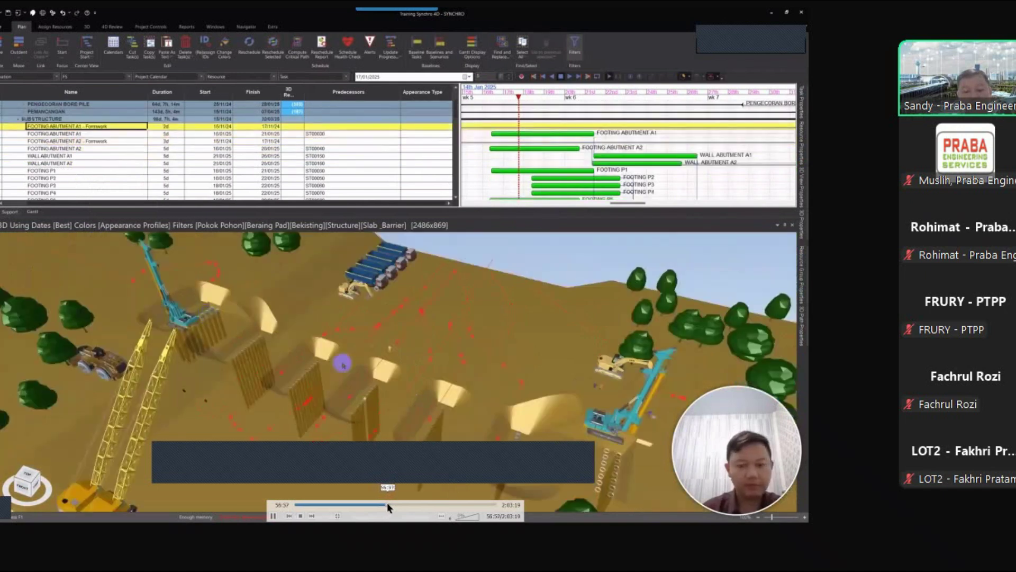
left_click(388, 503)
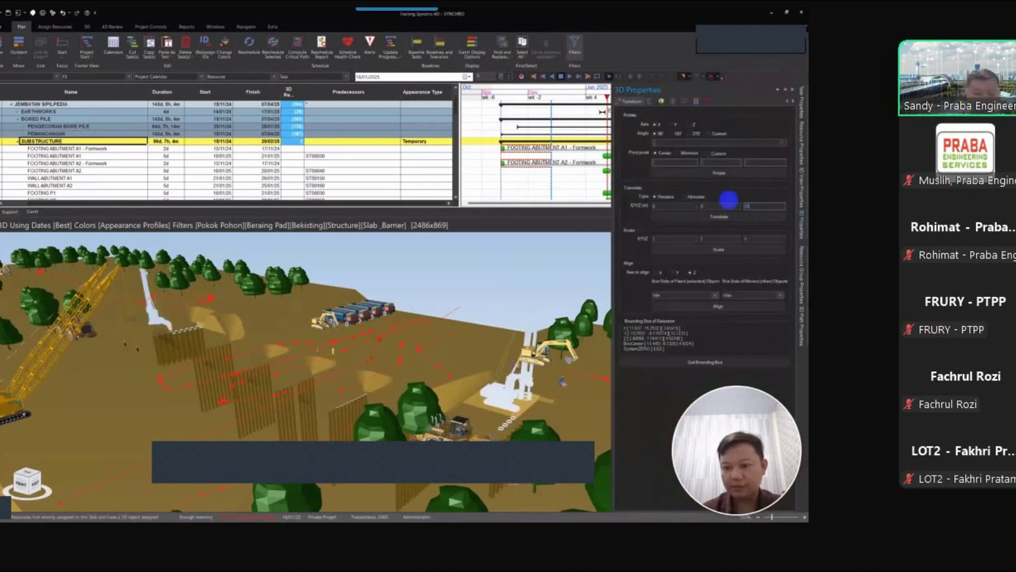
Step: Advance the Lesson 3 recording from about 57:13 to 1:02:37 to review the formwork models and 3D filters
mouse_move(388, 506)
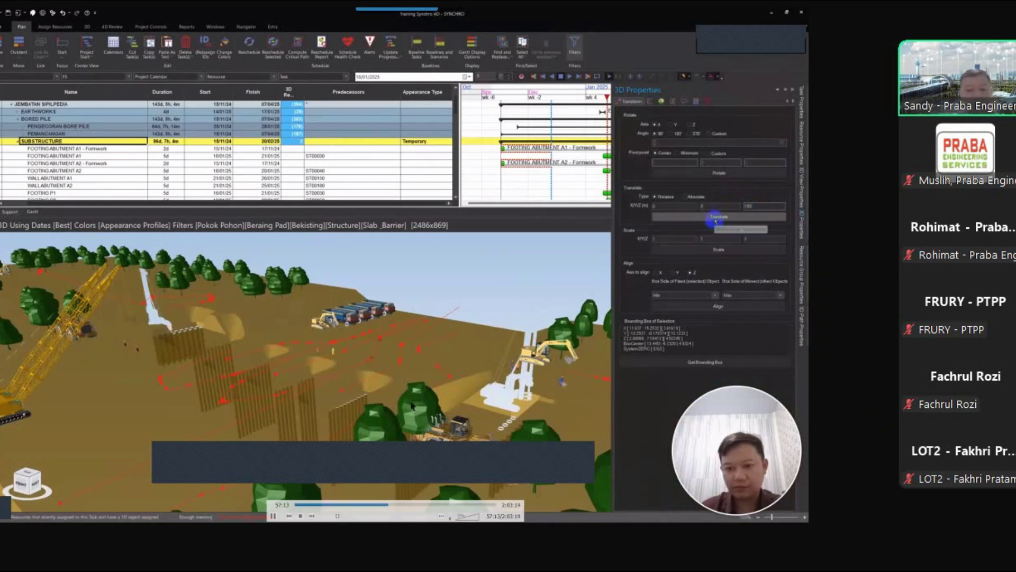
left_click(389, 504)
left_click(391, 505)
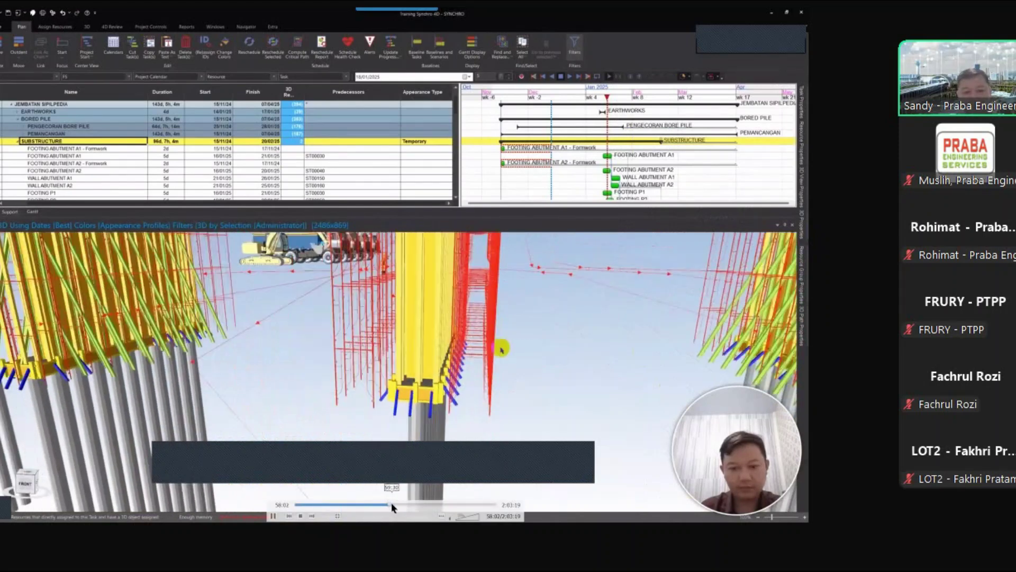
left_click(392, 503)
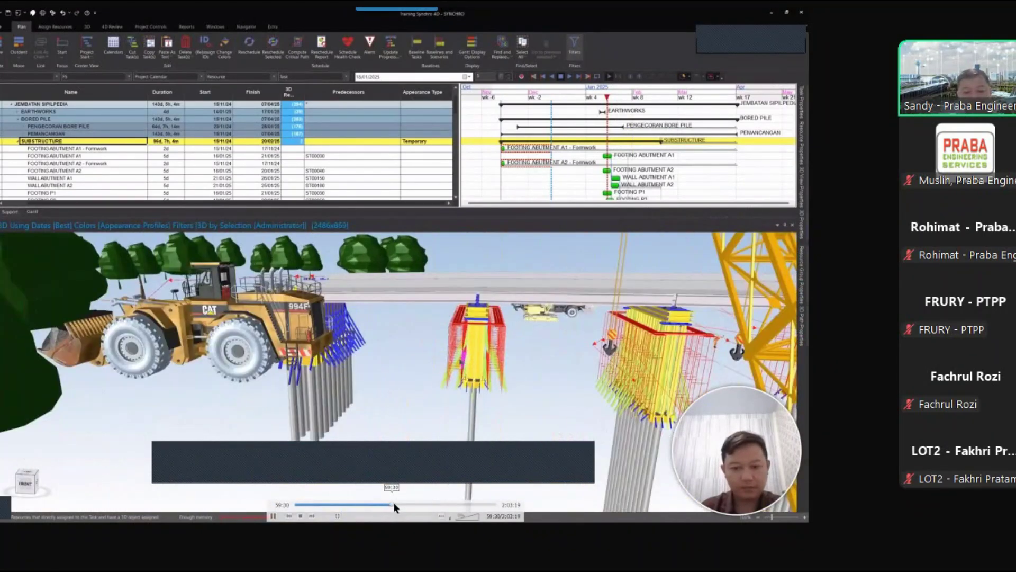
left_click(395, 504)
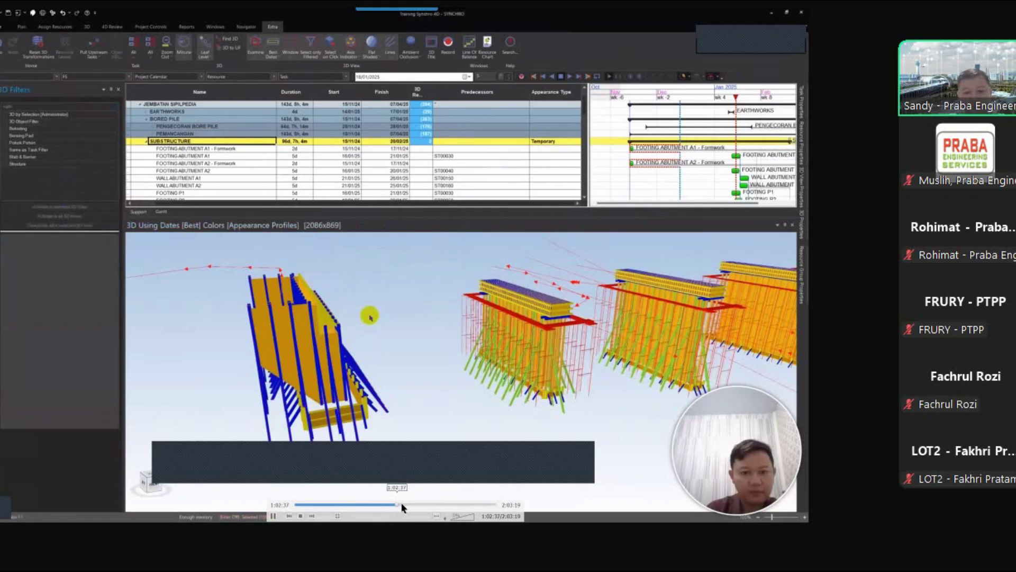
Step: Skip to the end of the Lesson 3 recording, then open the Lesson 4 video in its place
left_click(460, 504)
left_click_drag(486, 503, 497, 503)
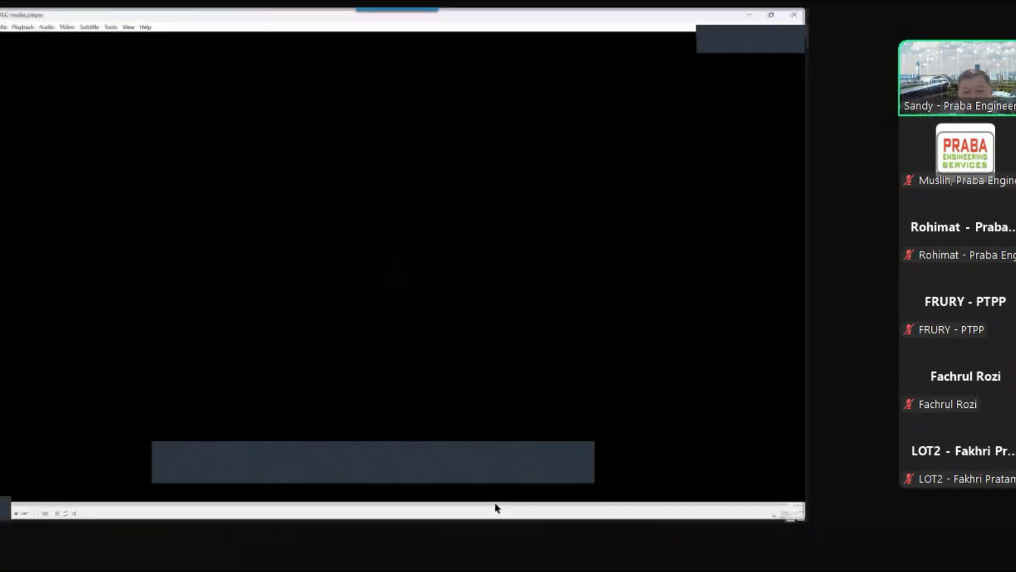
left_click(794, 14)
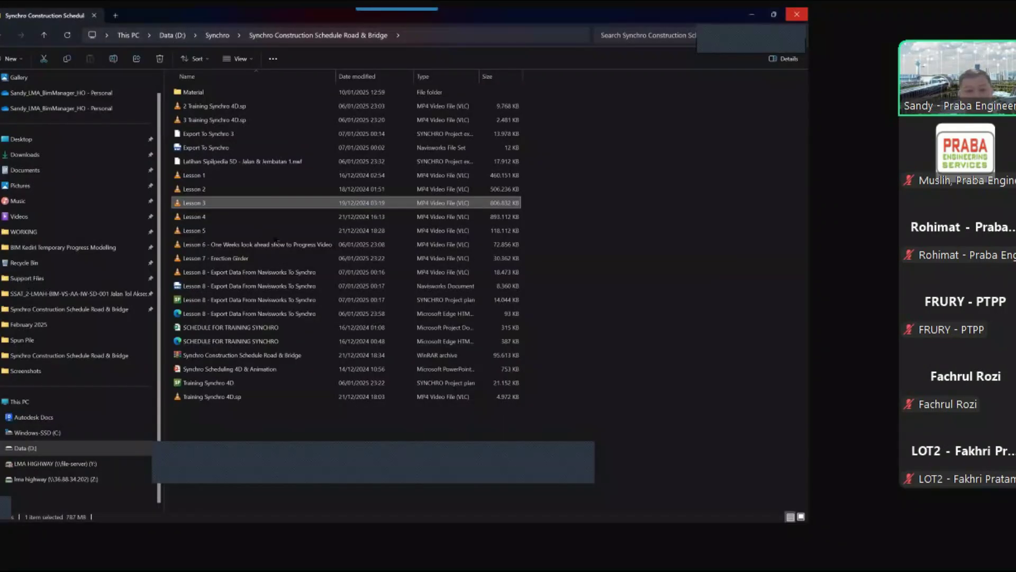
double_click(222, 218)
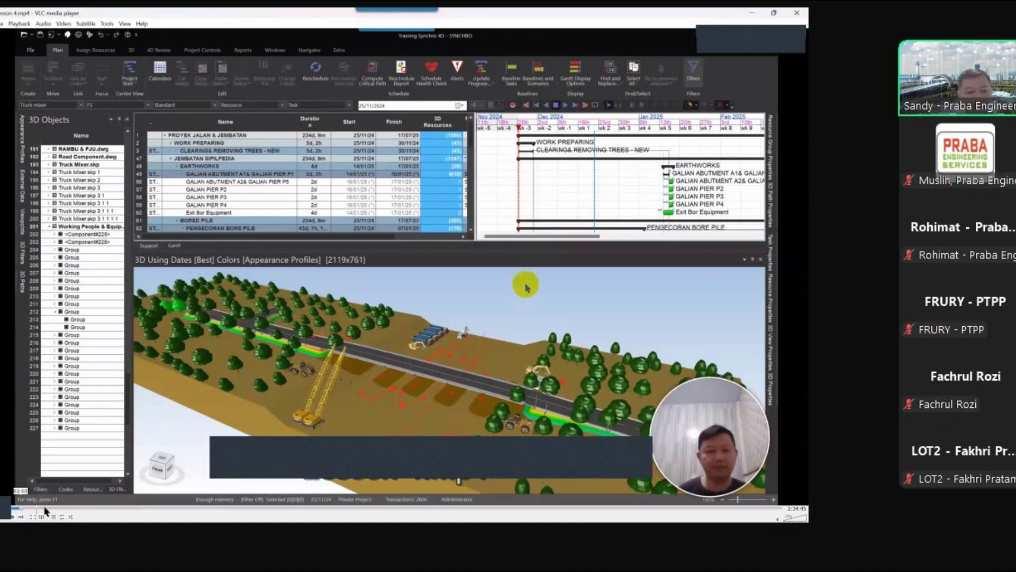
Step: Seek the Lesson 4 recording forward to the girder erection schedule part and show it full screen
left_click(54, 507)
left_click_drag(81, 509, 142, 508)
left_click_drag(73, 508, 429, 497)
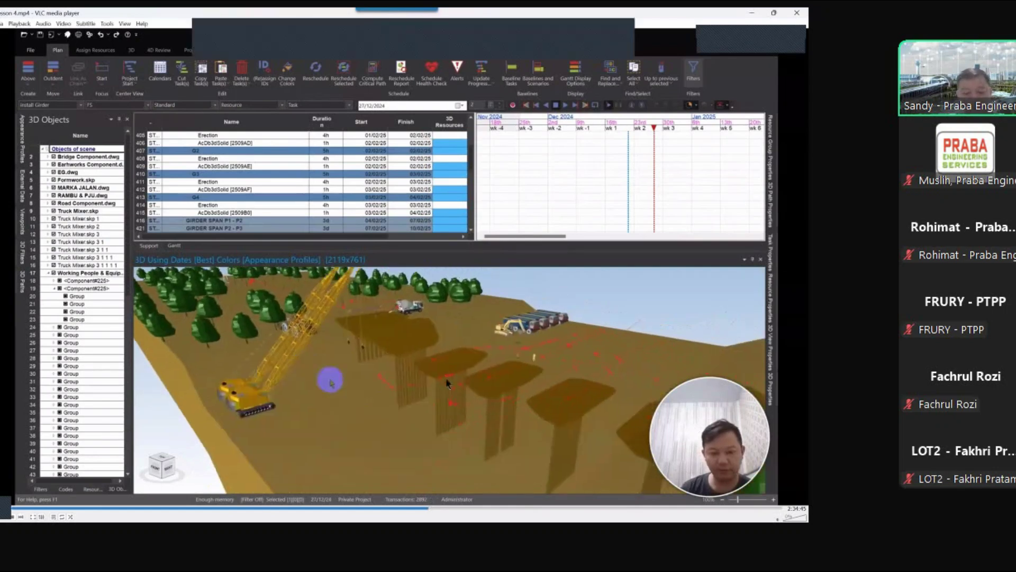
double_click(447, 380)
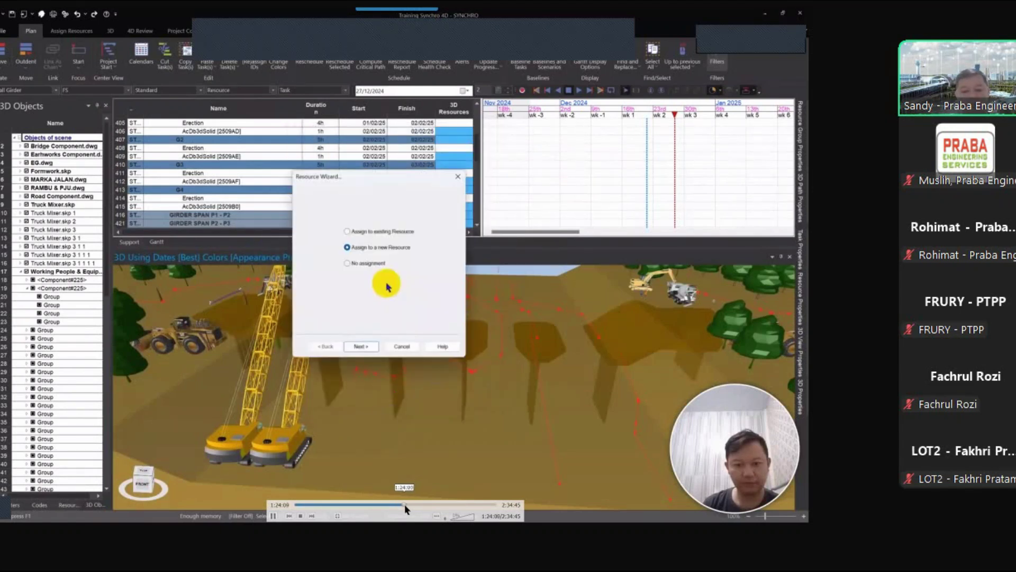
Step: Step through the Lesson 4 recording from 1:26:28 to 1:28:25 to examine importing the girder group and preparing its resources
left_click(407, 505)
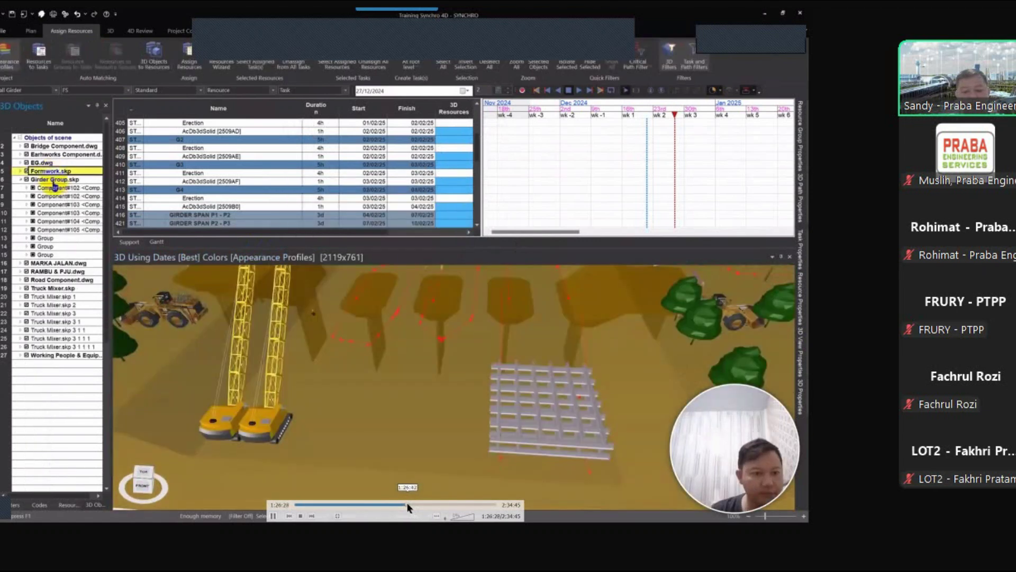
left_click(407, 505)
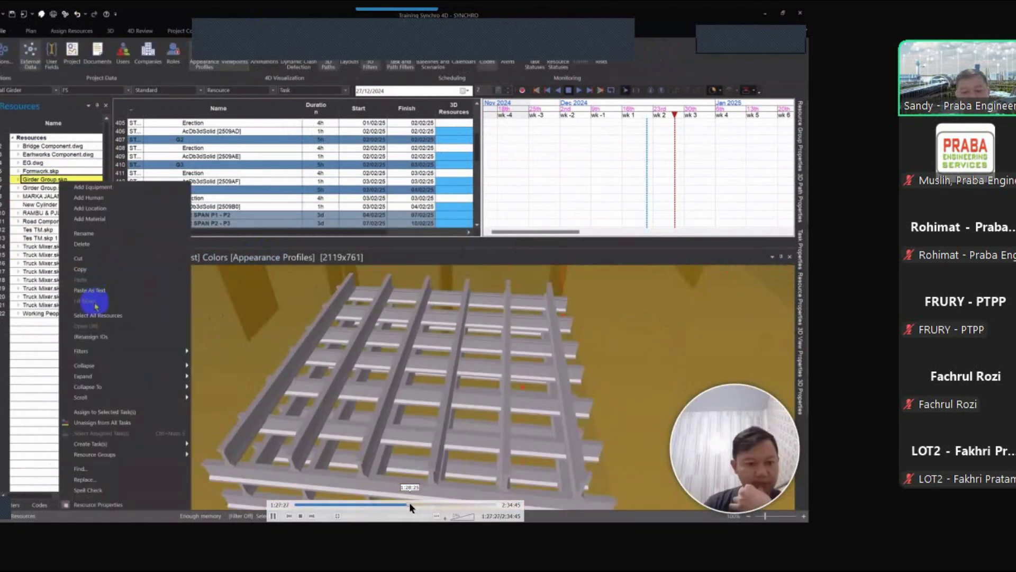
left_click(410, 504)
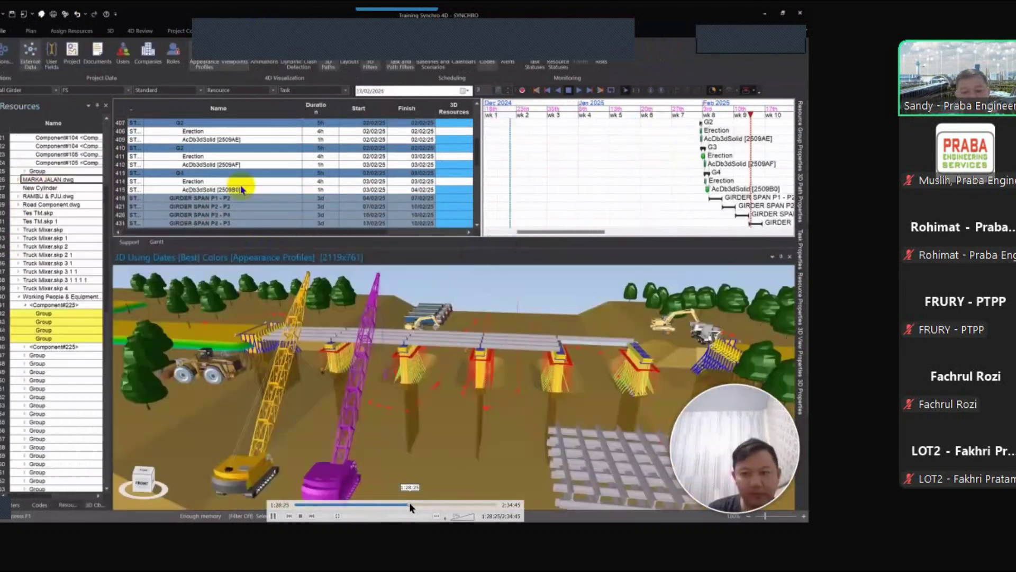
Step: Jump the Lesson 4 recording to 2:16:05 and step back to 2:13:53 to examine the girder erection paths
left_click_drag(411, 504, 471, 500)
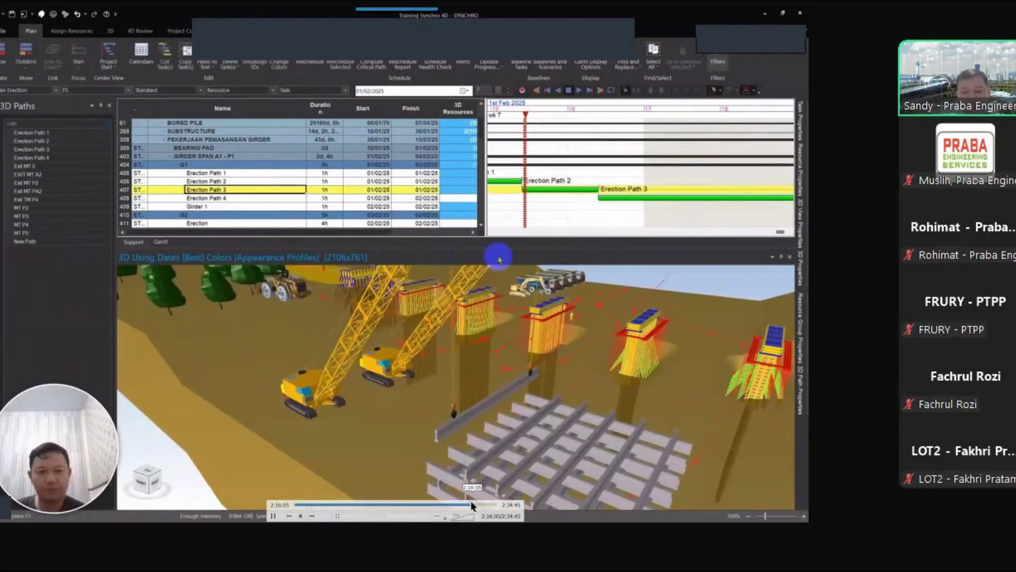
left_click(471, 501)
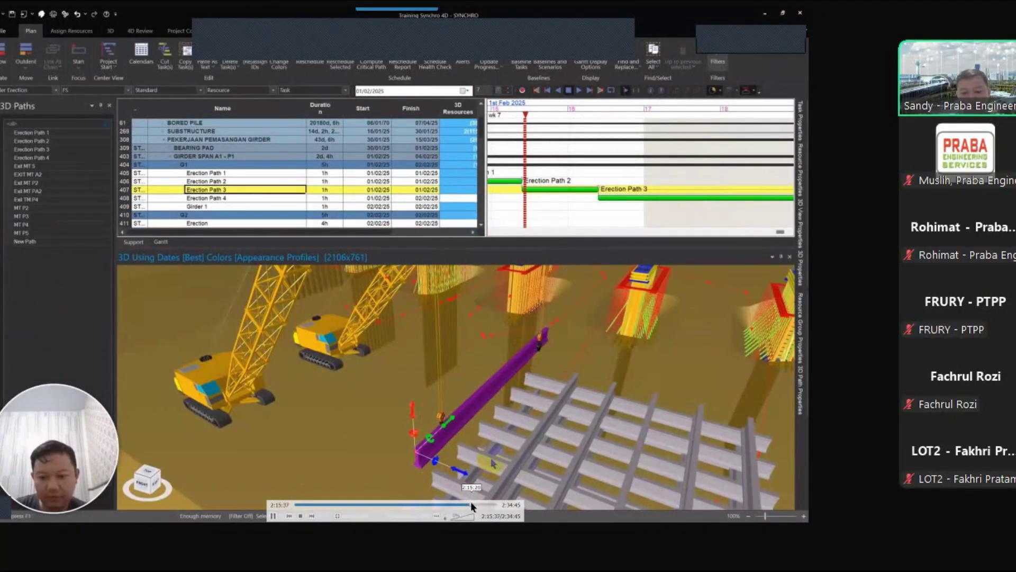
left_click(469, 504)
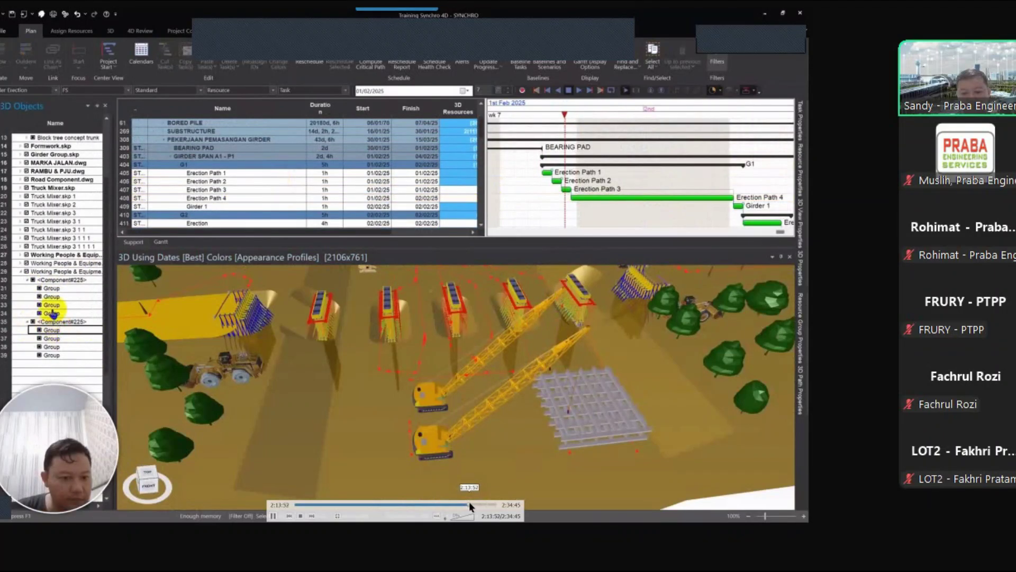
Step: Pause the Lesson 4 recording at 2:14:01 on the crane erection paths and skip ahead to Erection Path 3 at 2:27:08
left_click(470, 504)
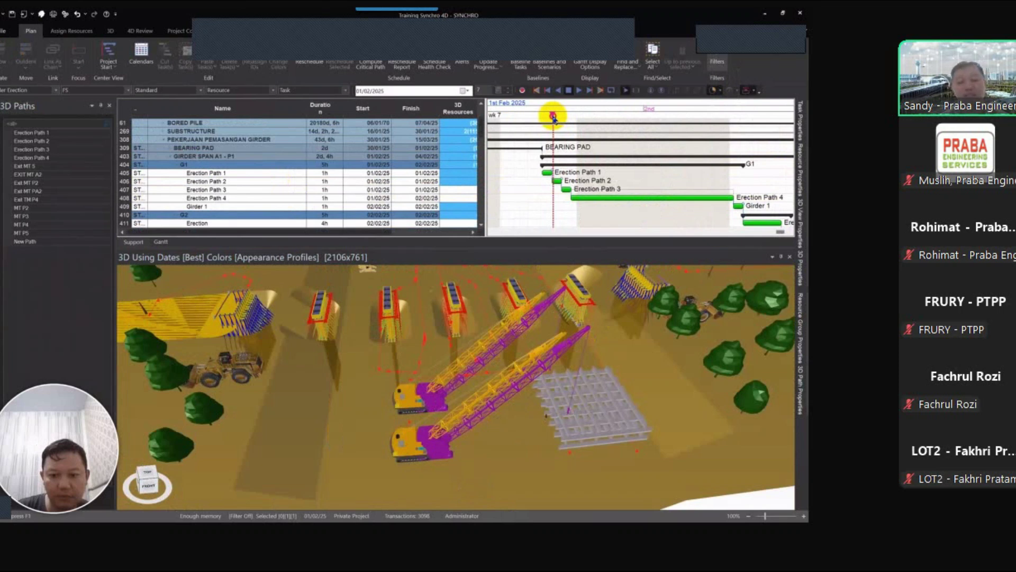
mouse_move(535, 434)
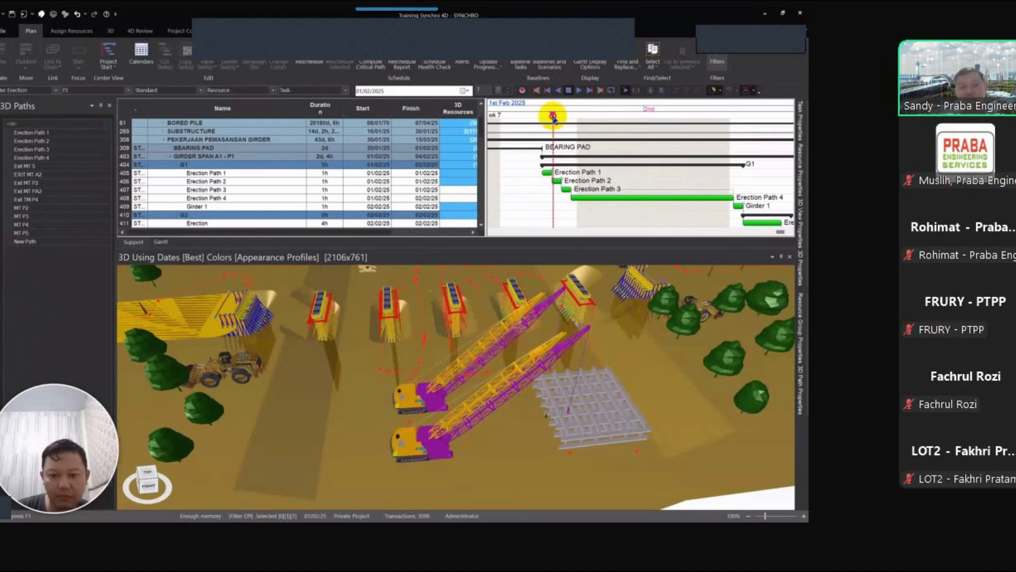
mouse_move(507, 393)
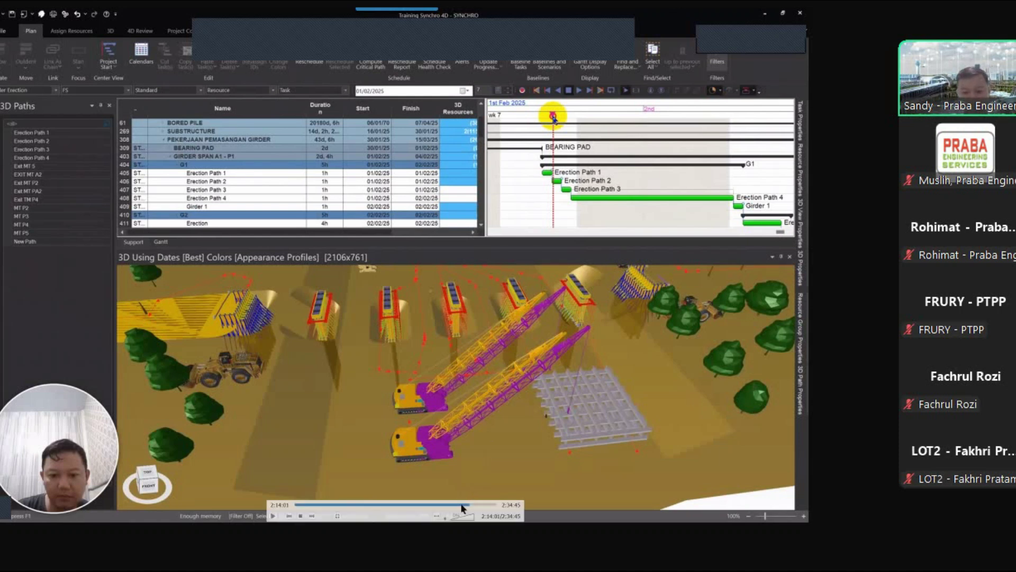
left_click_drag(473, 506, 486, 507)
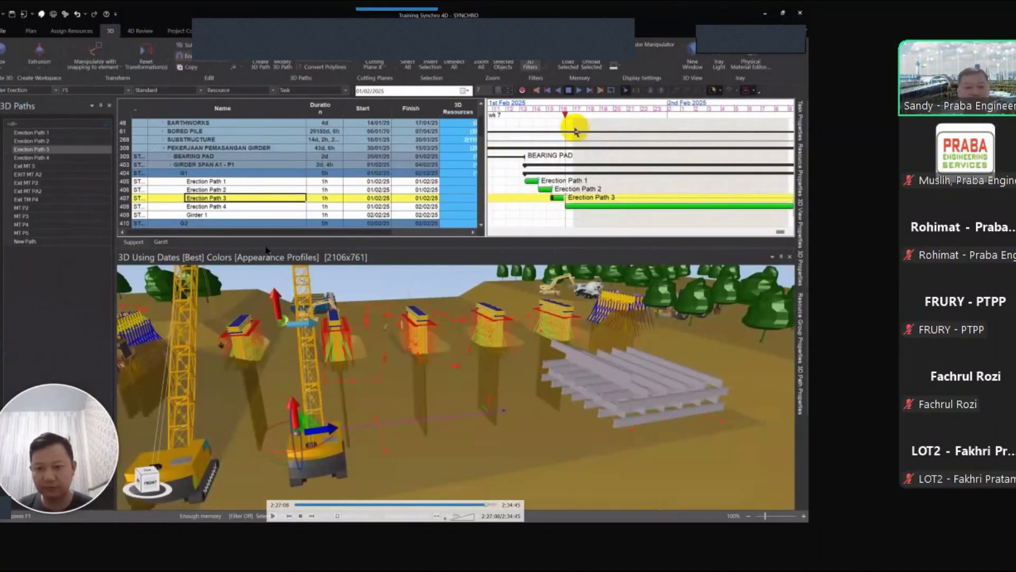
Step: Open the Lesson 5 video and seek it to the part about setting camera keyframes in the Animation Editor
double_click(223, 228)
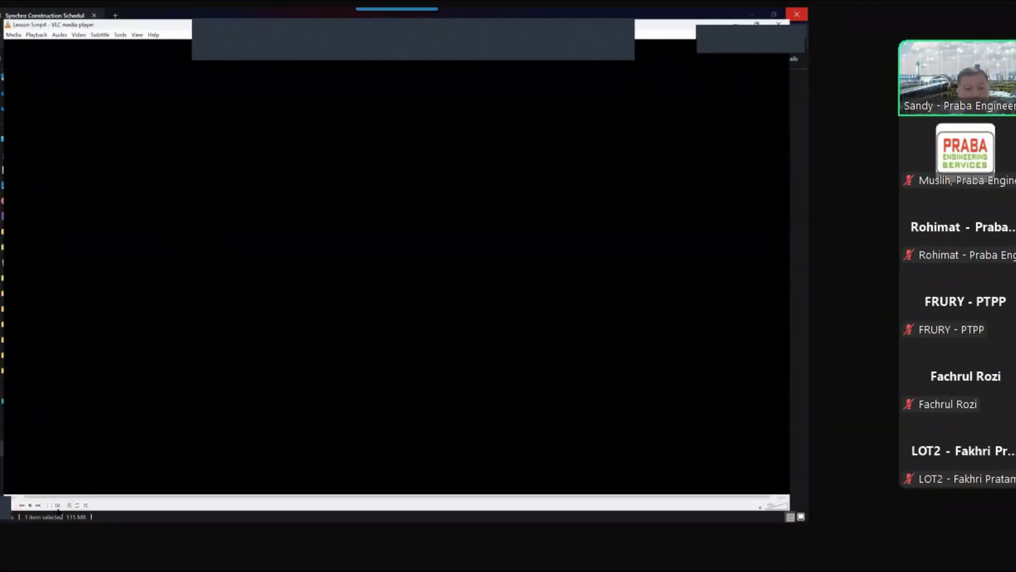
left_click_drag(59, 509, 142, 508)
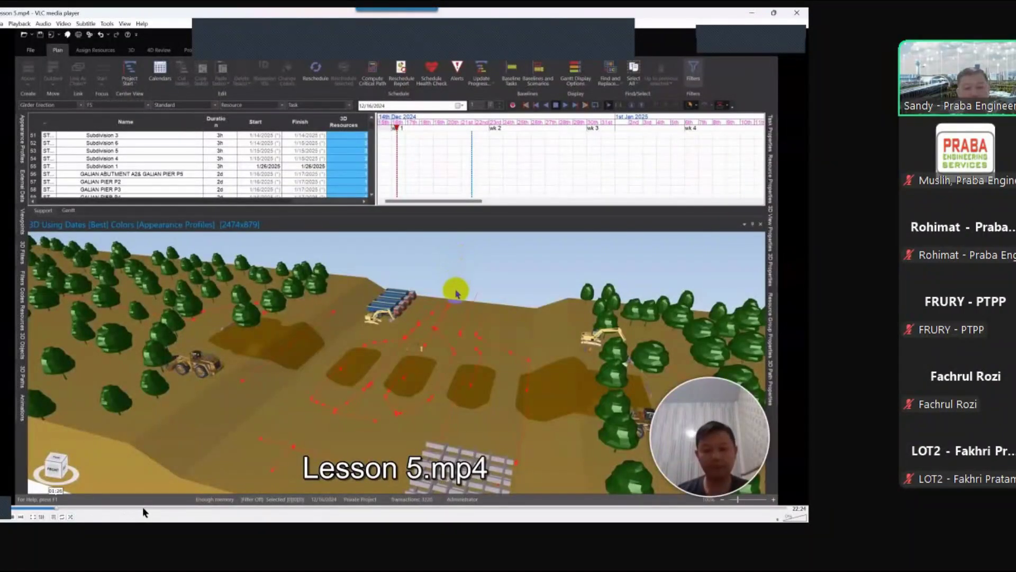
left_click(32, 508)
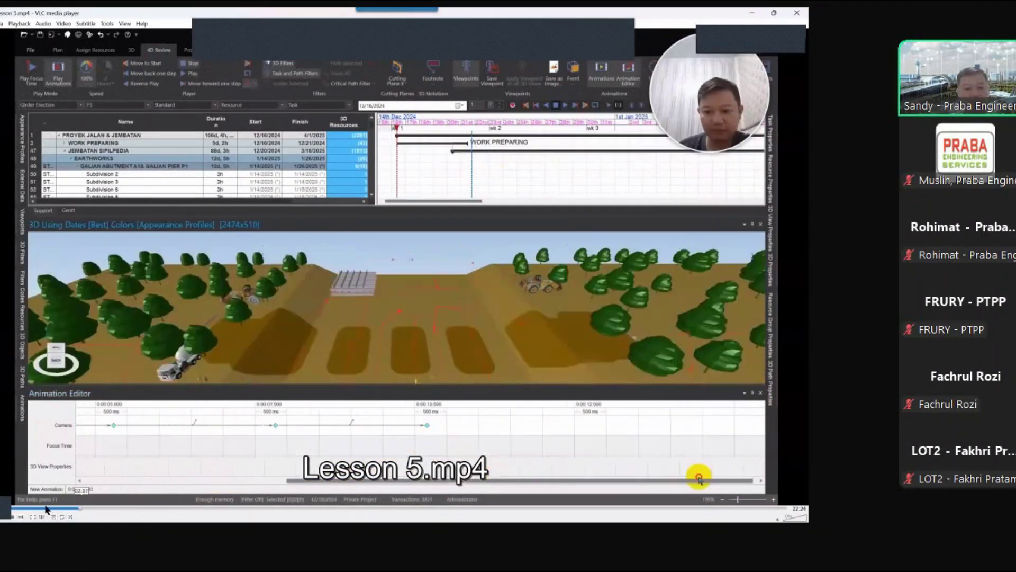
left_click(48, 509)
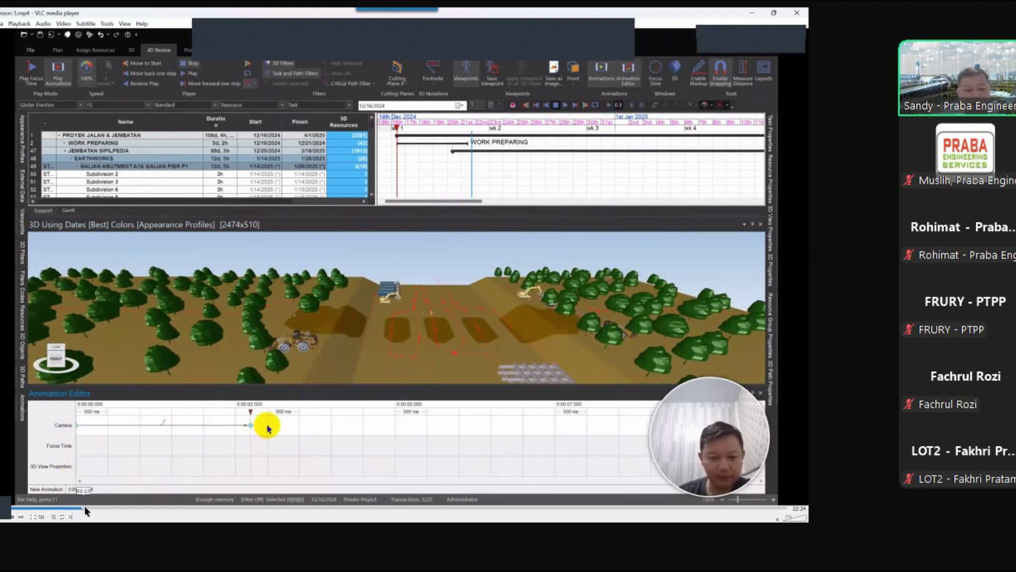
Step: Seek the Lesson 5 recording to the Export Animation content settings at 6:45 and back to the focus time keyframes at 4:45
left_click(88, 507)
left_click_drag(90, 509, 173, 513)
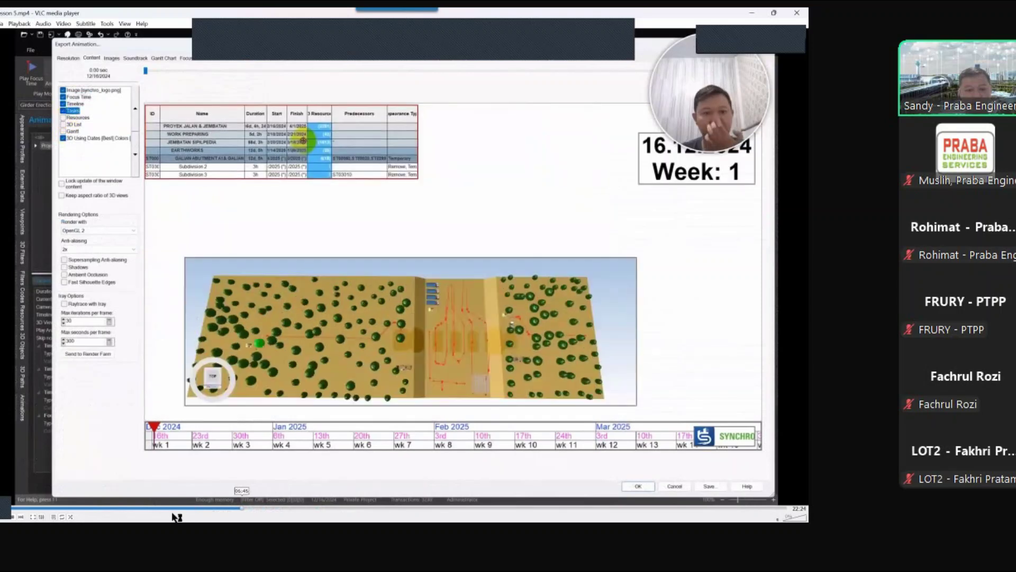
left_click(173, 509)
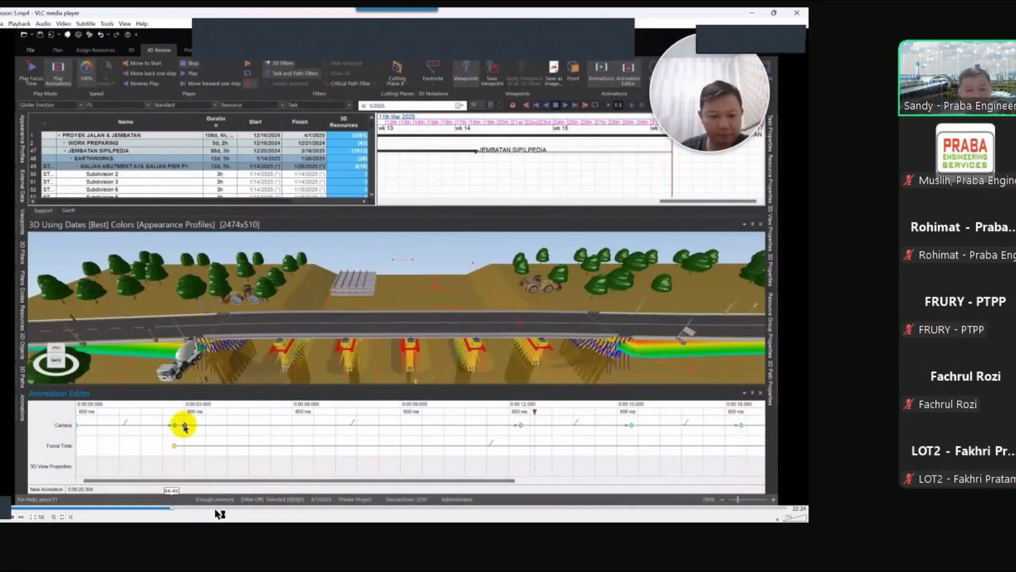